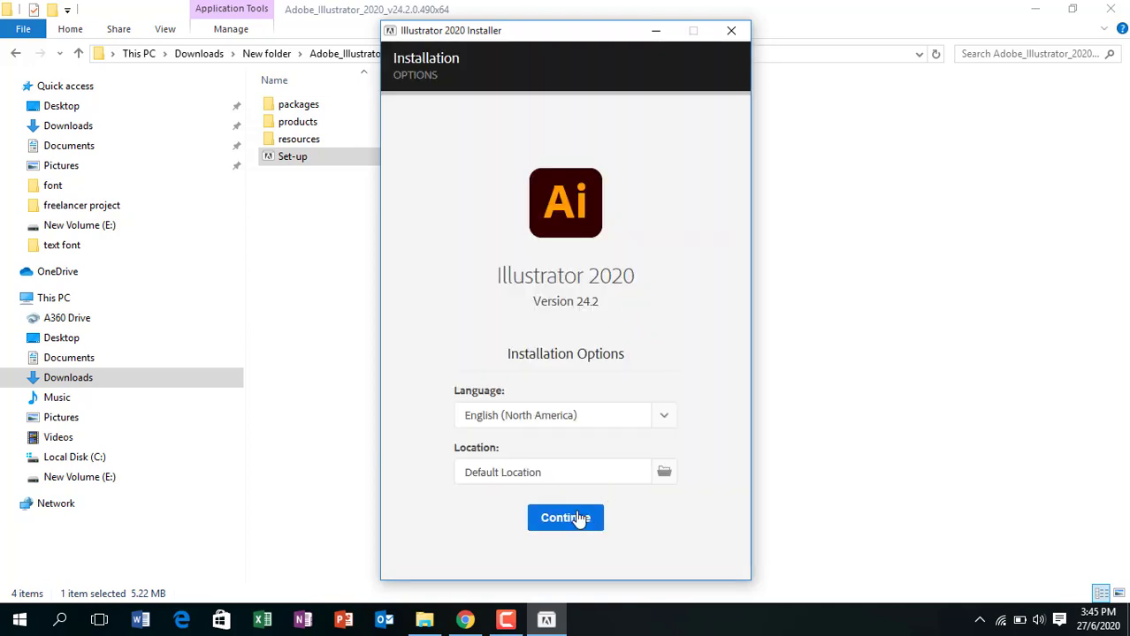
# Try to install Illustrator 2020 in English (North America) at the default location and read through the installer's message.
pyautogui.click(576, 520)
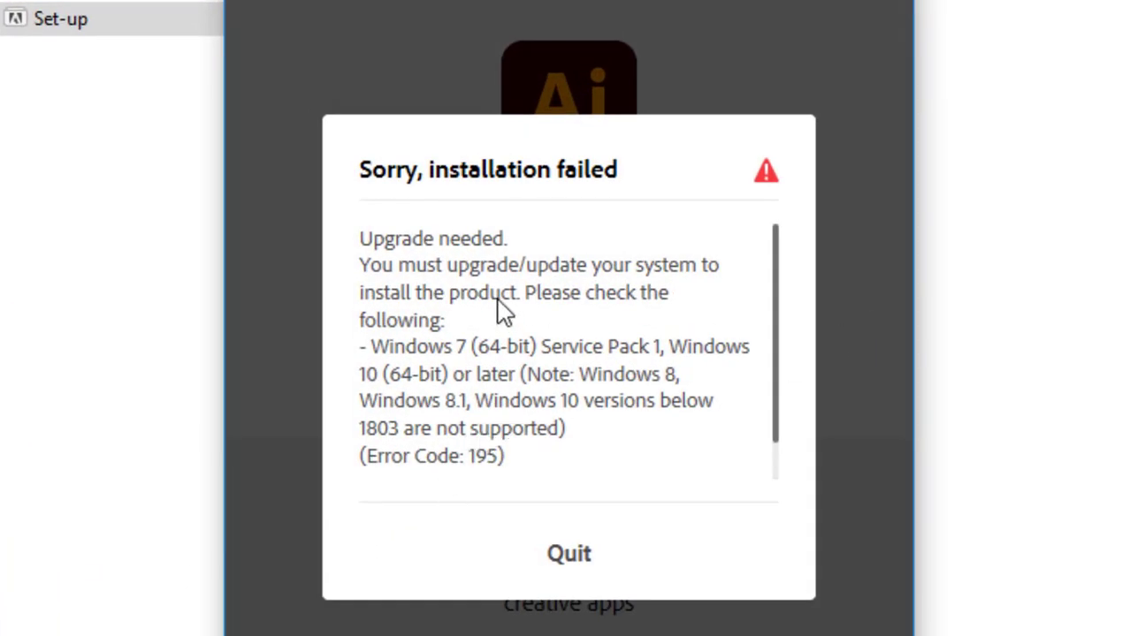
pyautogui.scroll(-1, 502, 305)
pyautogui.scroll(1, 442, 334)
pyautogui.scroll(-1, 548, 428)
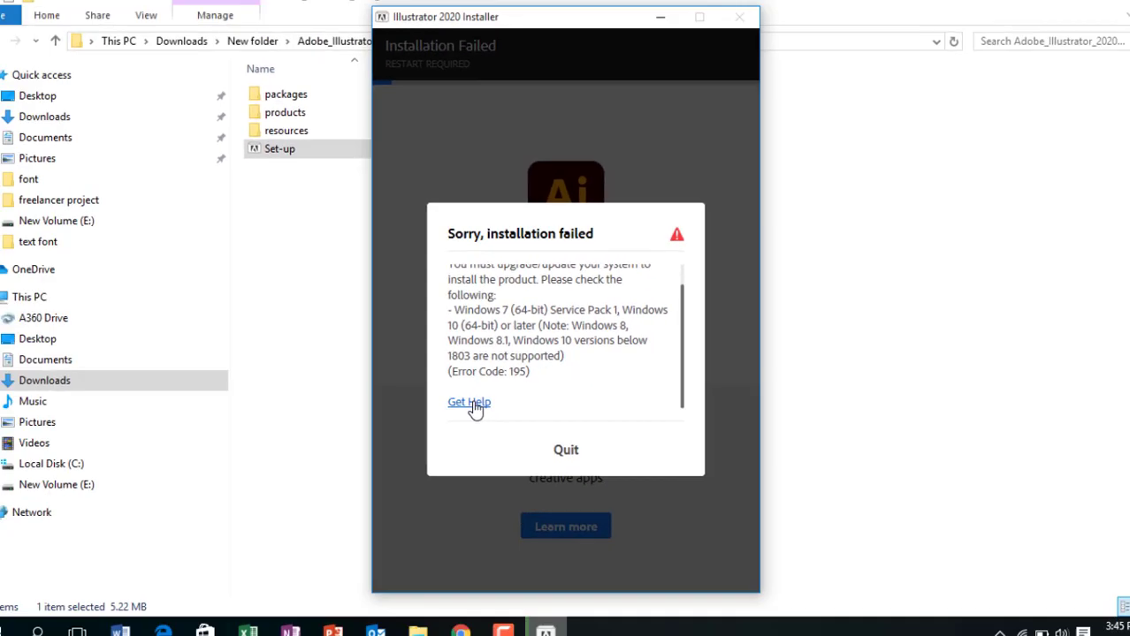
# Open the installer's help page and examine the entry for error code 195.
pyautogui.click(470, 403)
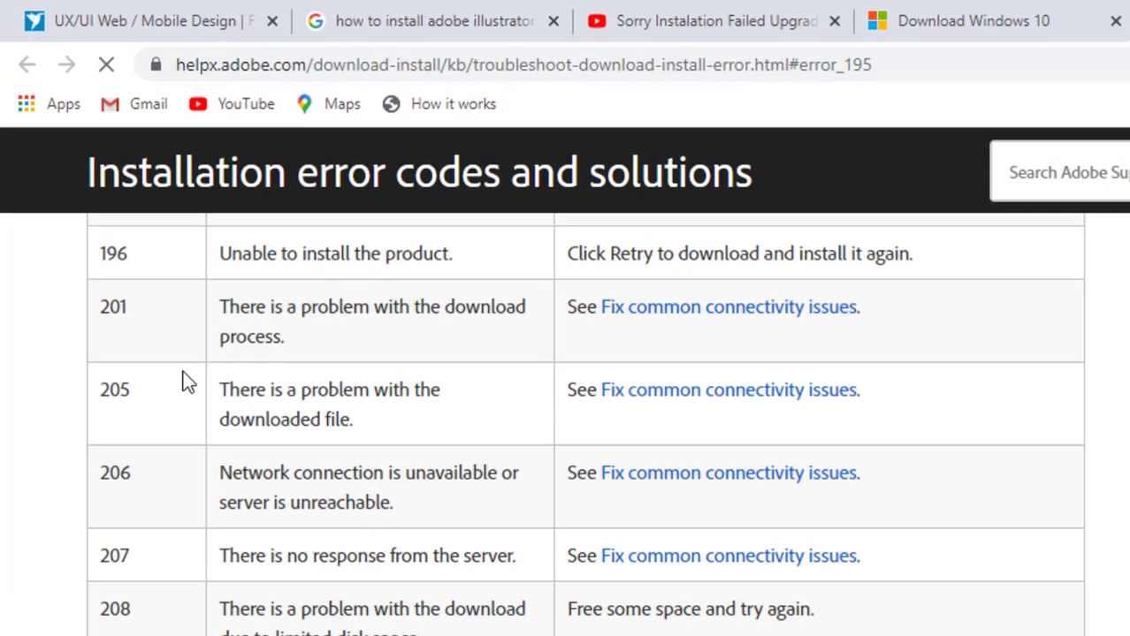
pyautogui.scroll(3, 193, 355)
pyautogui.scroll(-2, 267, 416)
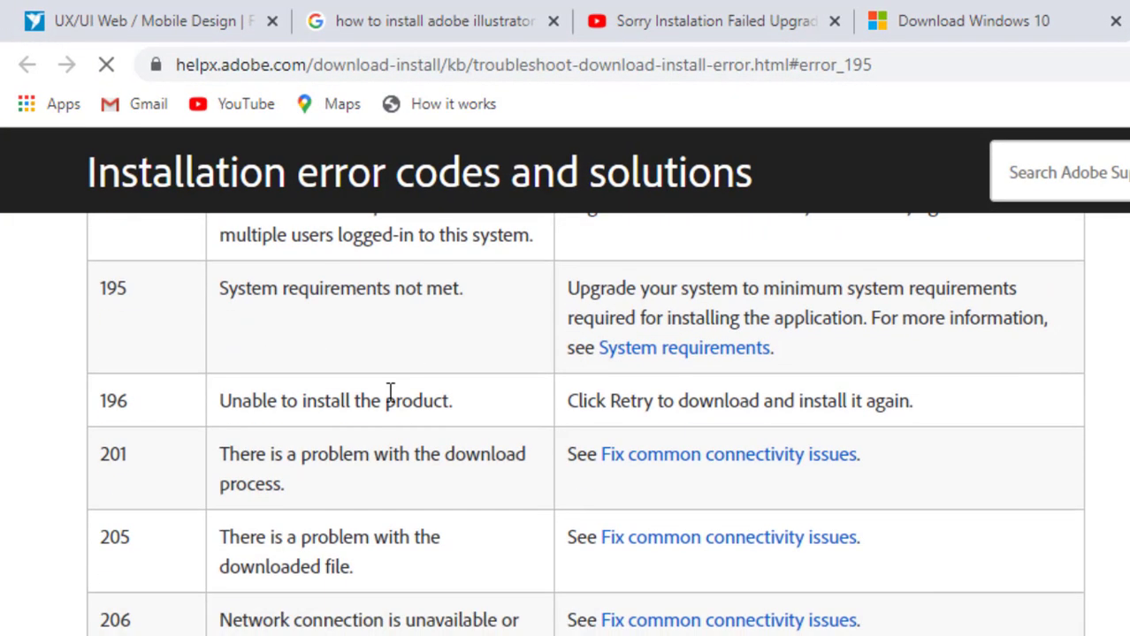
pyautogui.scroll(3, 390, 391)
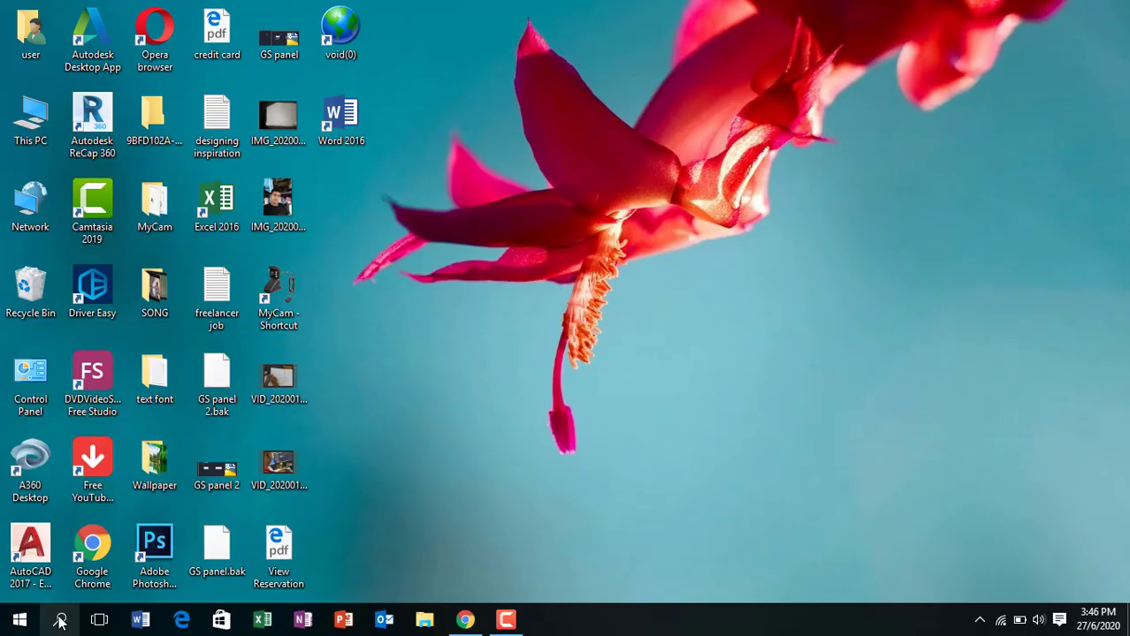
# Run winver to check the installed Windows version and build, and dismiss the version information.
pyautogui.click(60, 619)
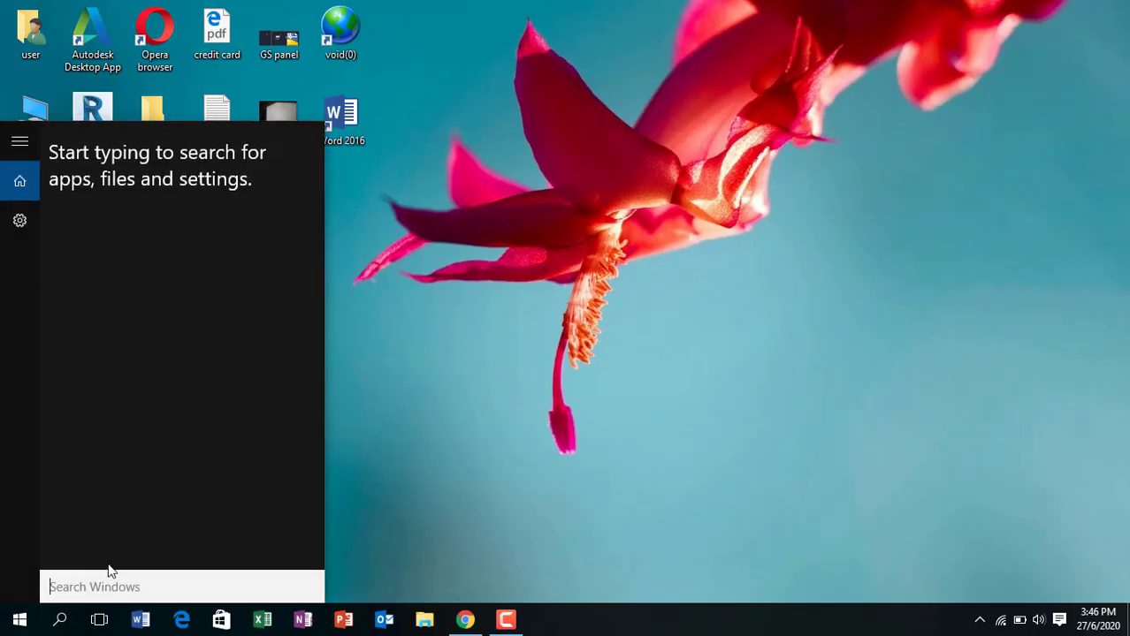
pyautogui.write('win')
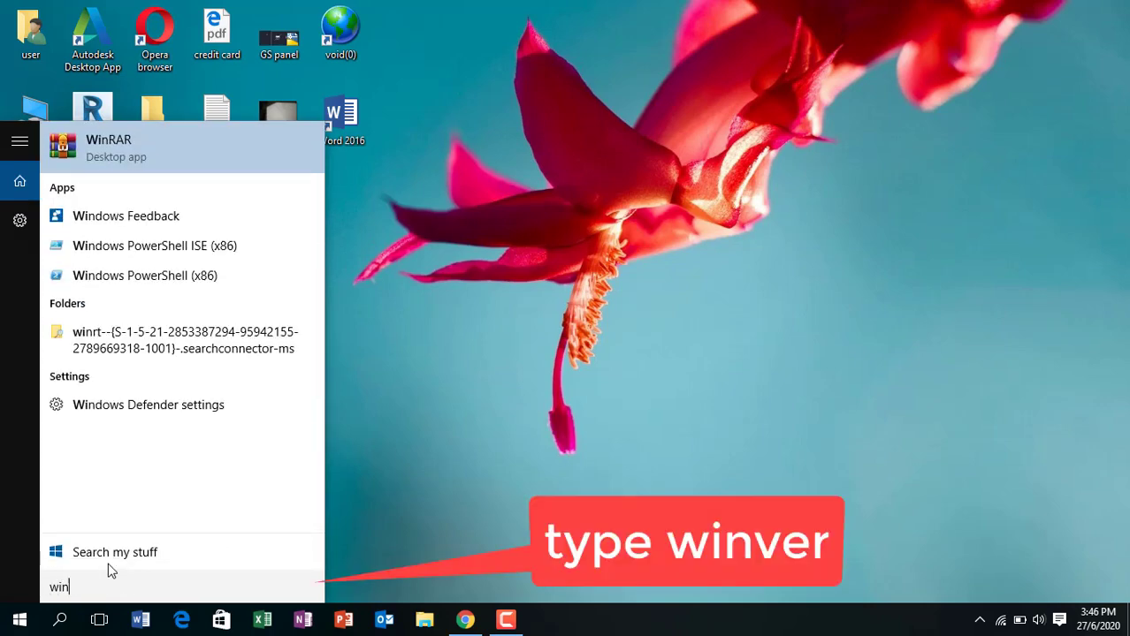
pyautogui.write('ver')
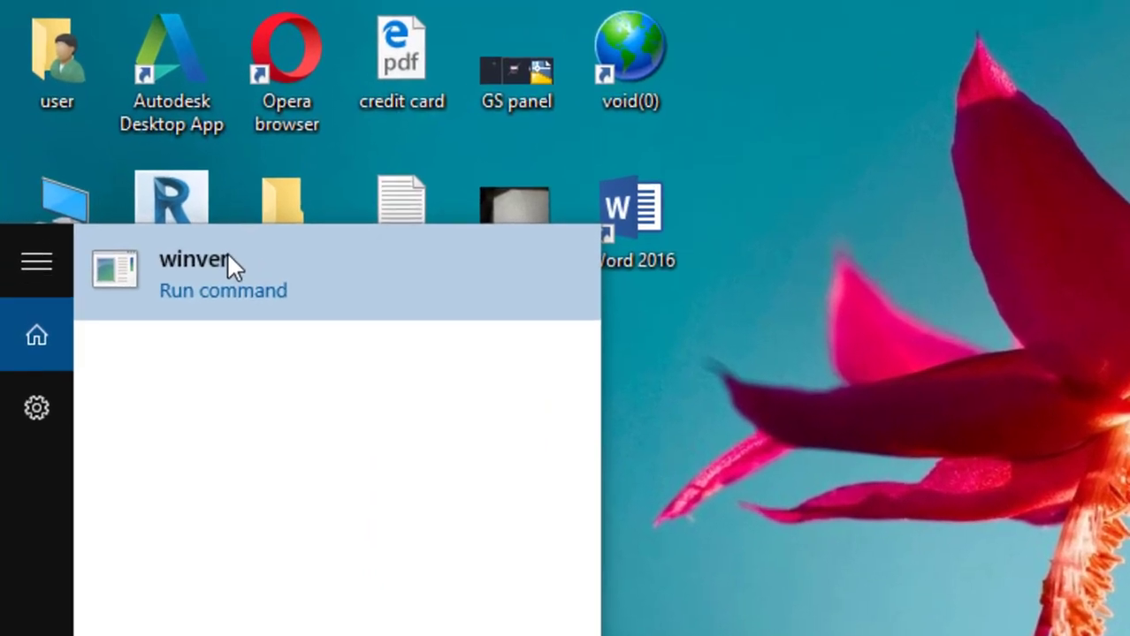
pyautogui.click(225, 237)
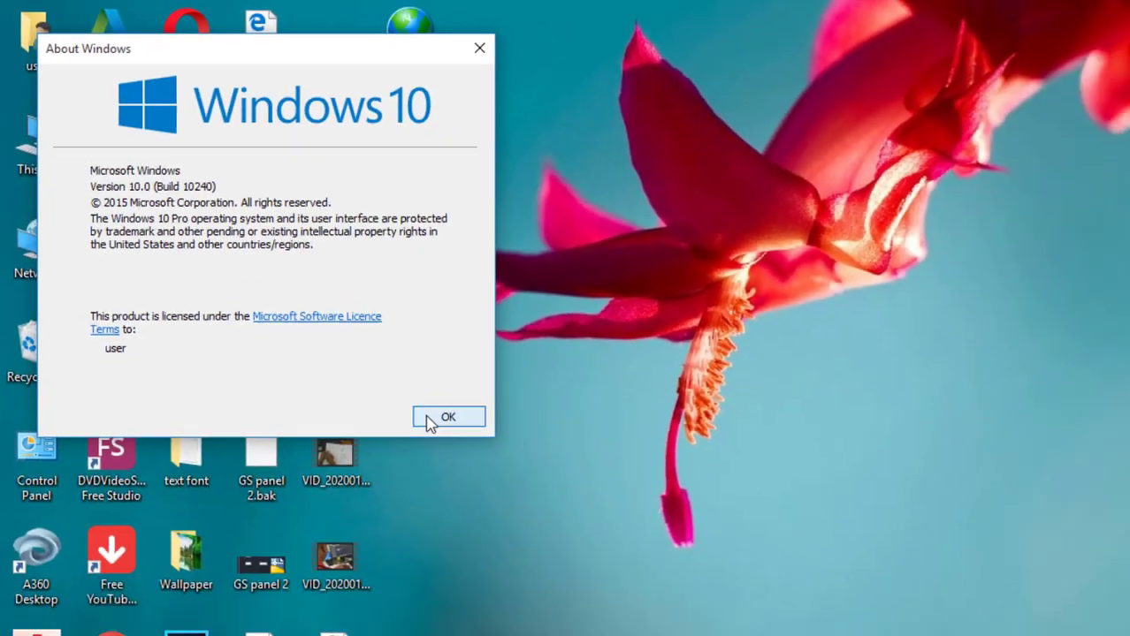
pyautogui.click(437, 420)
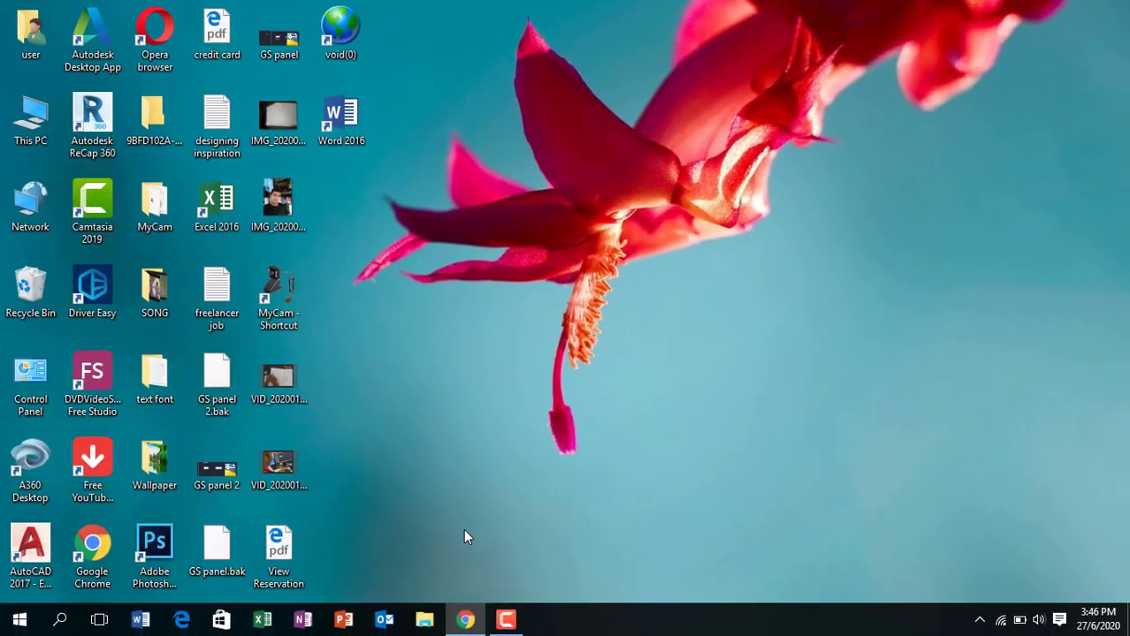
# Switch to Chrome, search for "windows 10 download" and open Microsoft's Windows 10 download page.
pyautogui.click(465, 620)
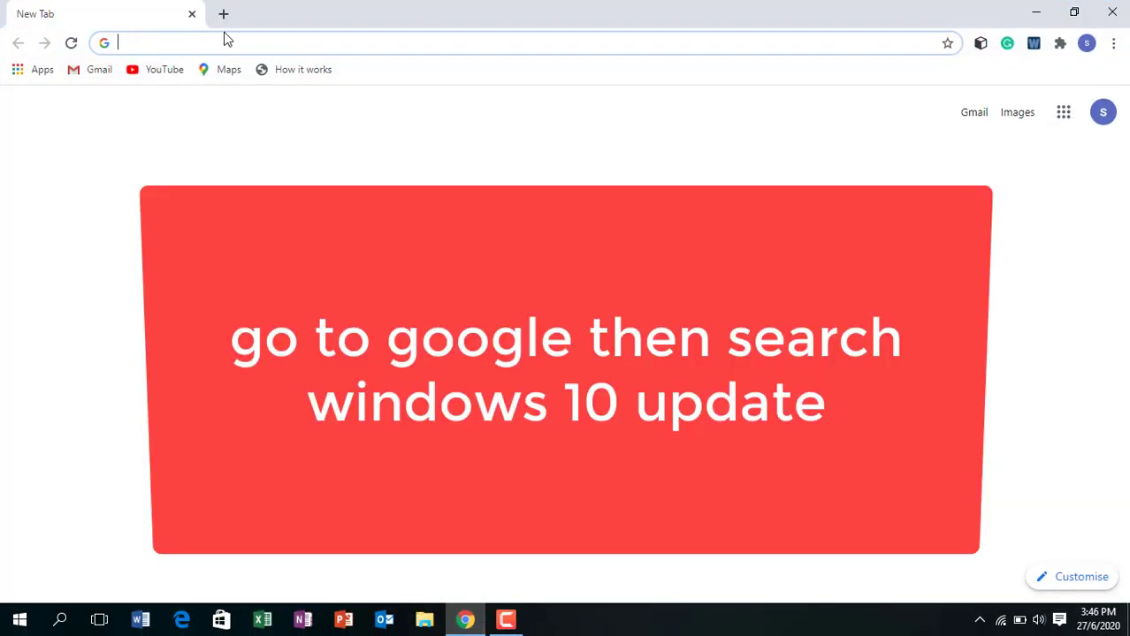
pyautogui.click(226, 46)
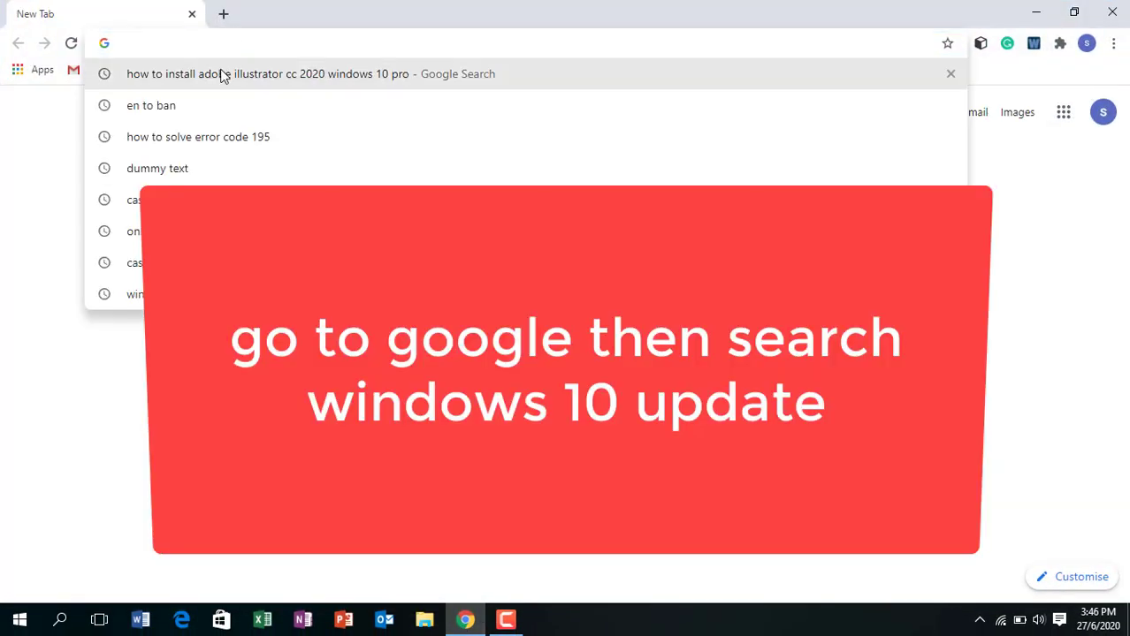
pyautogui.write('win')
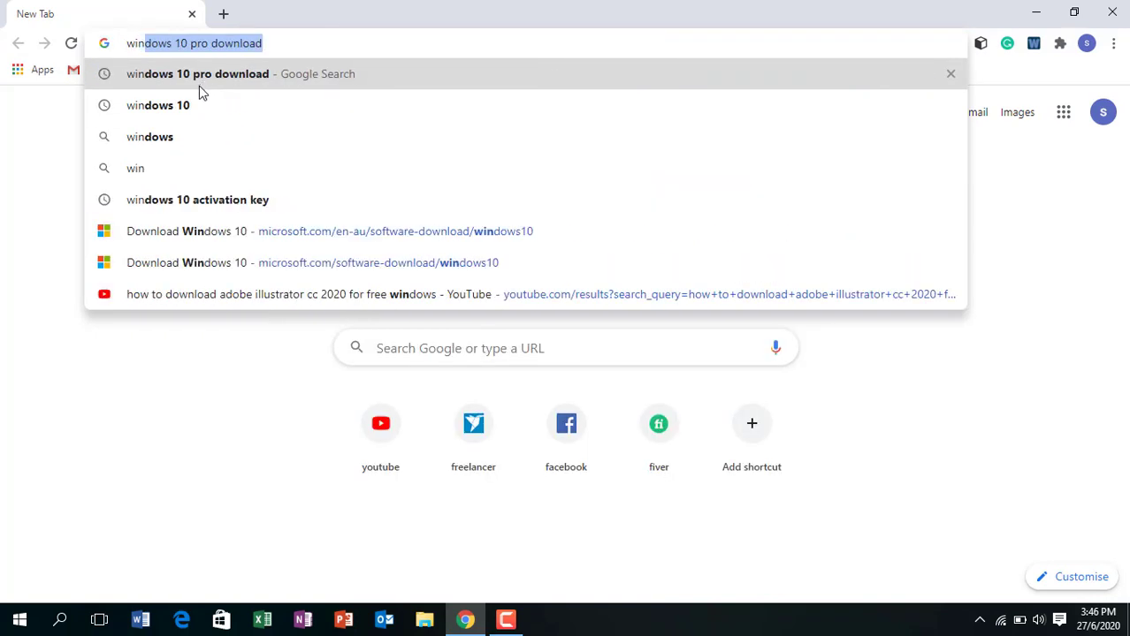
pyautogui.write('dows ')
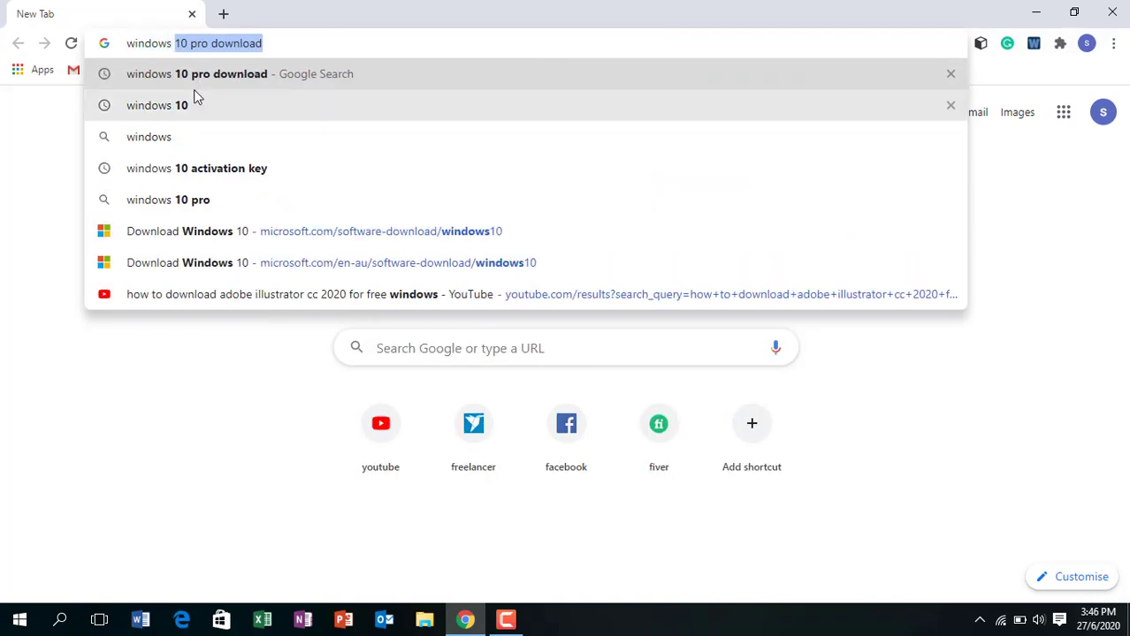
pyautogui.write('10 do')
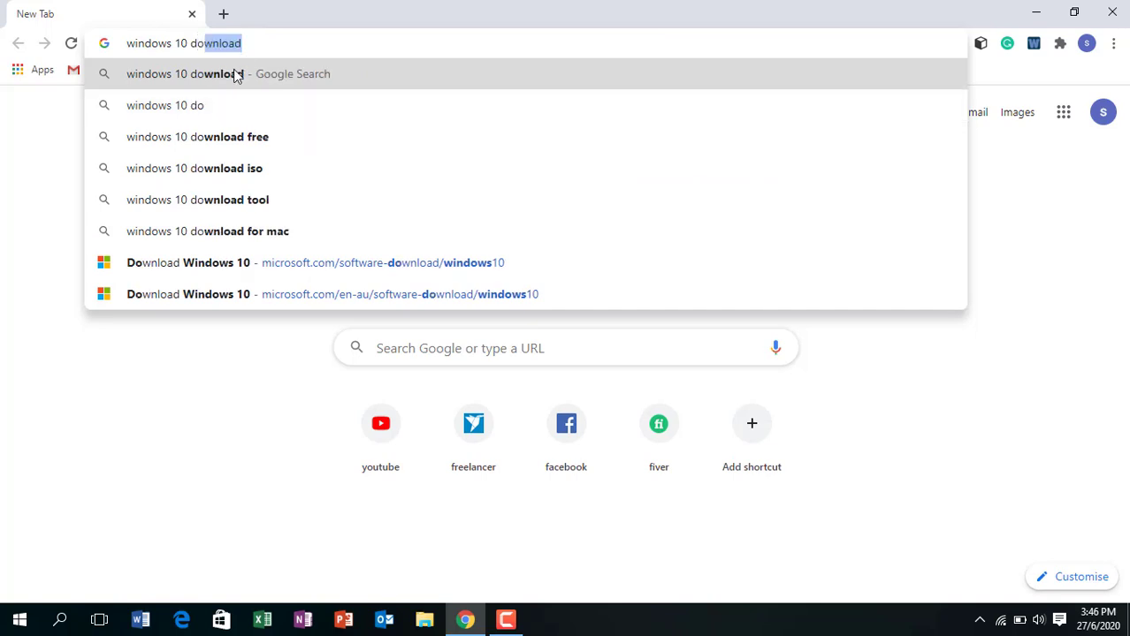
pyautogui.click(212, 77)
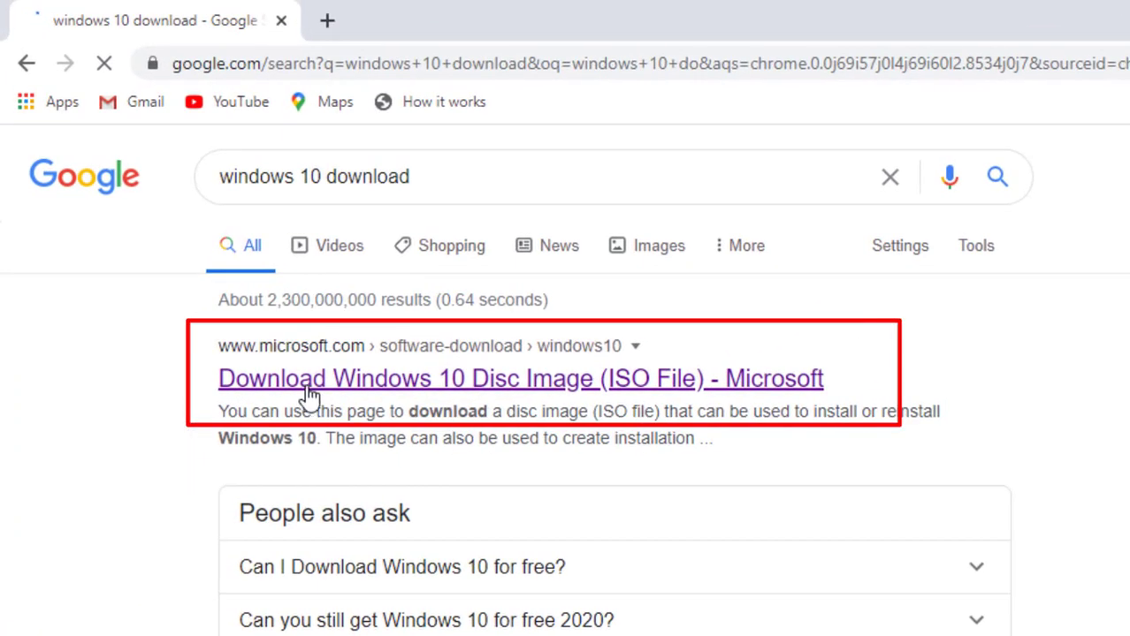
pyautogui.click(424, 389)
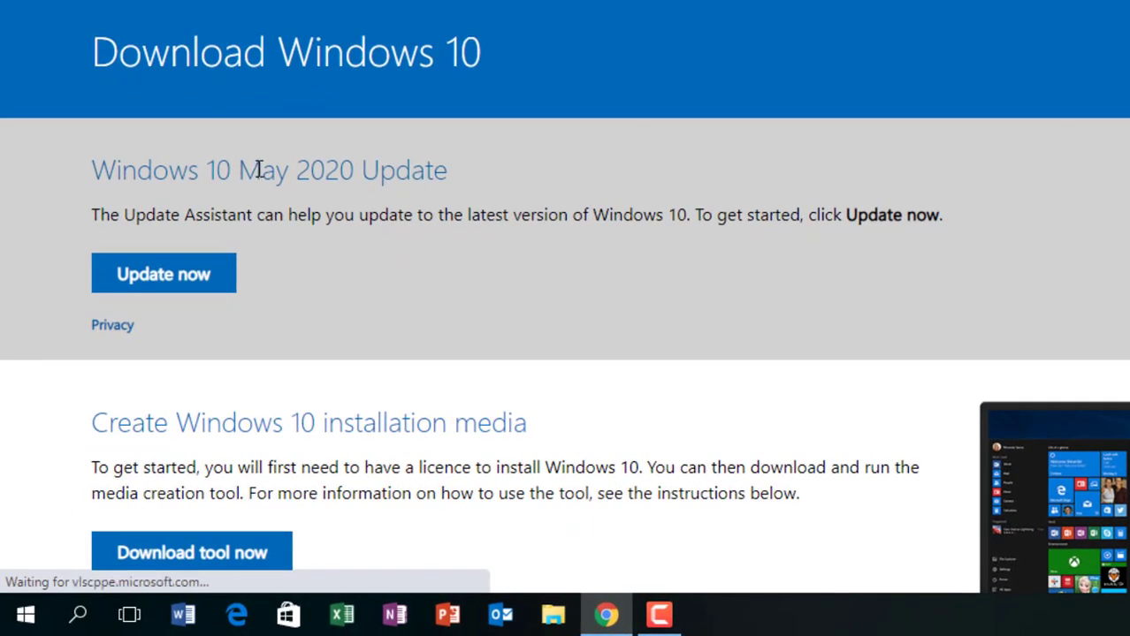
# Get the Update Assistant for the Windows 10 May 2020 Update and run the update through the compatibility check.
pyautogui.scroll(-2, 272, 171)
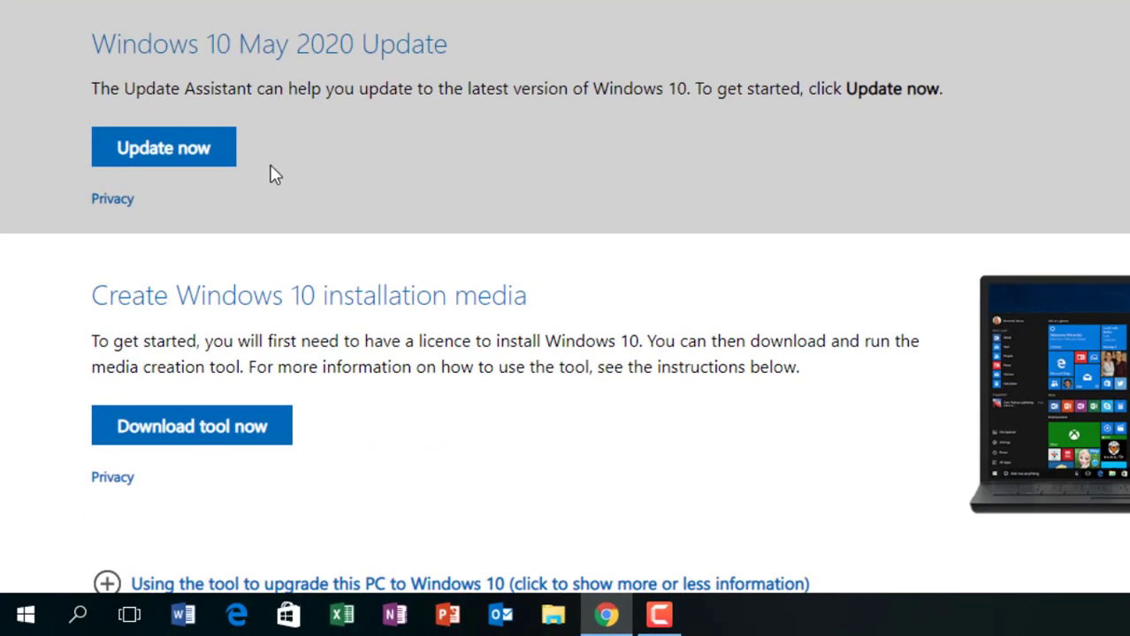
pyautogui.scroll(1, 257, 186)
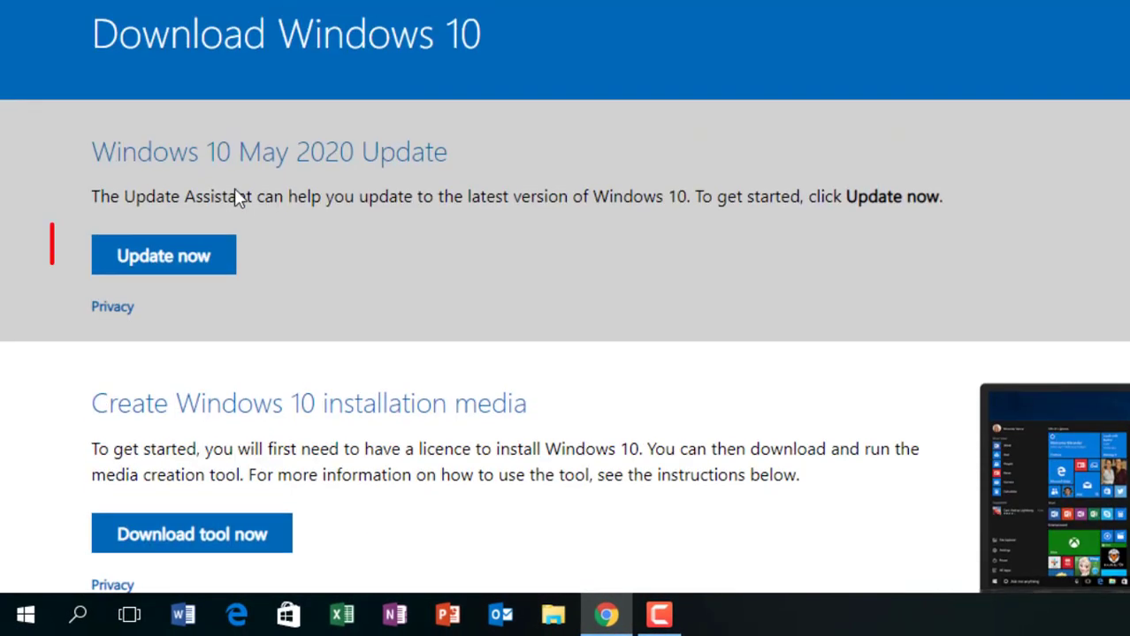
pyautogui.click(174, 263)
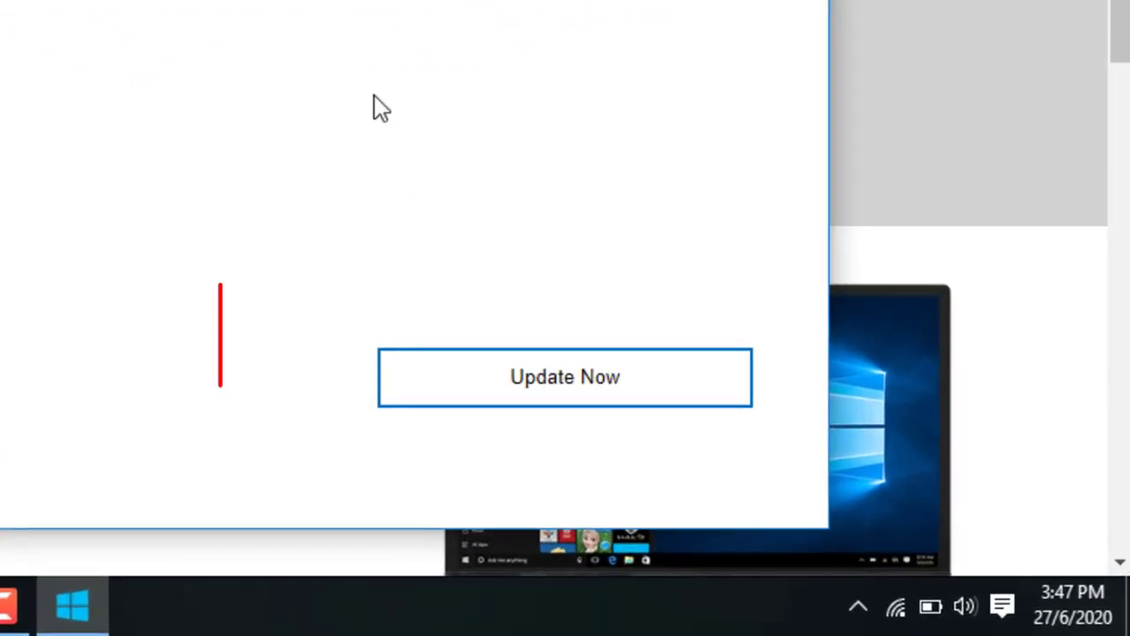
pyautogui.click(565, 378)
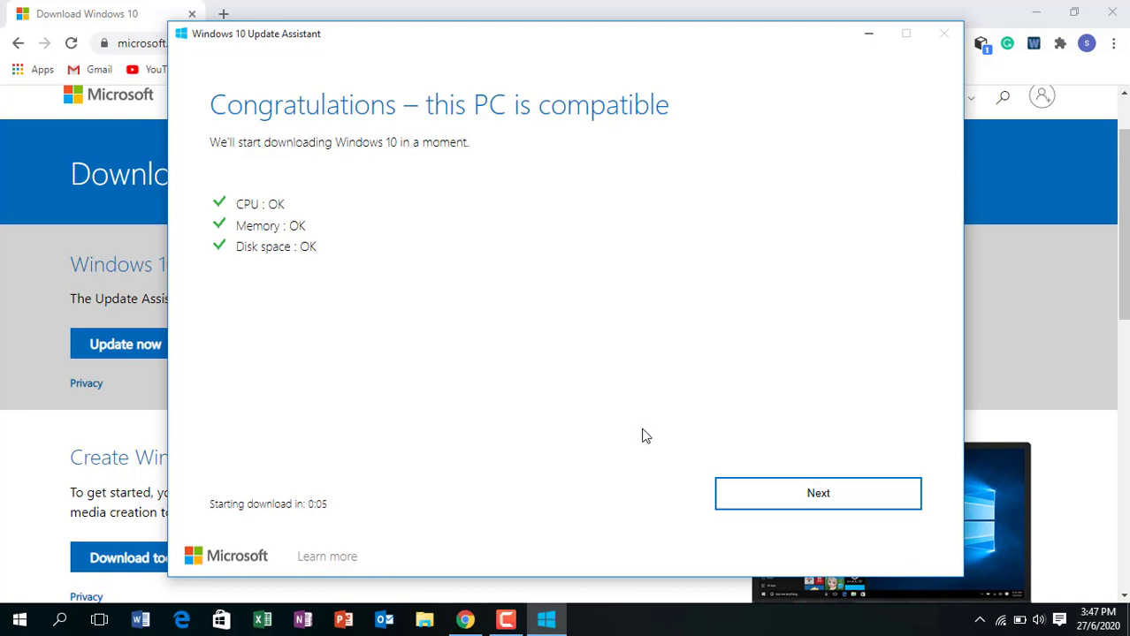
pyautogui.click(797, 502)
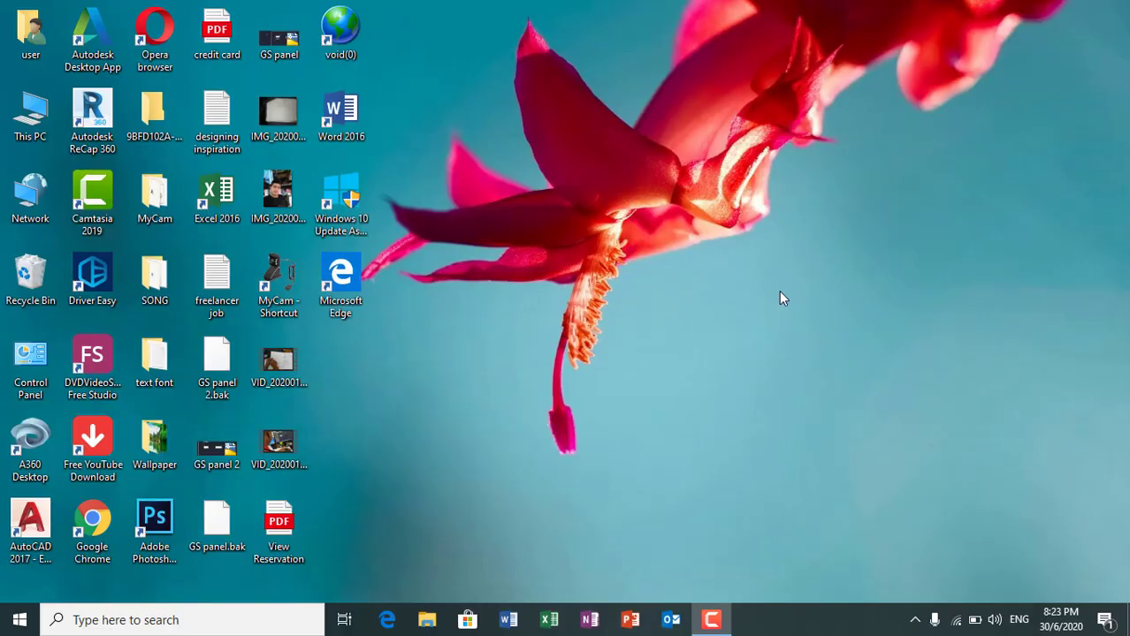
# Run Set-up from the Adobe_Illustrator_2020_v24.2.0.490x64 folder and install Illustrator 2020 in English (North America) at the default location.
pyautogui.doubleClick(43, 106)
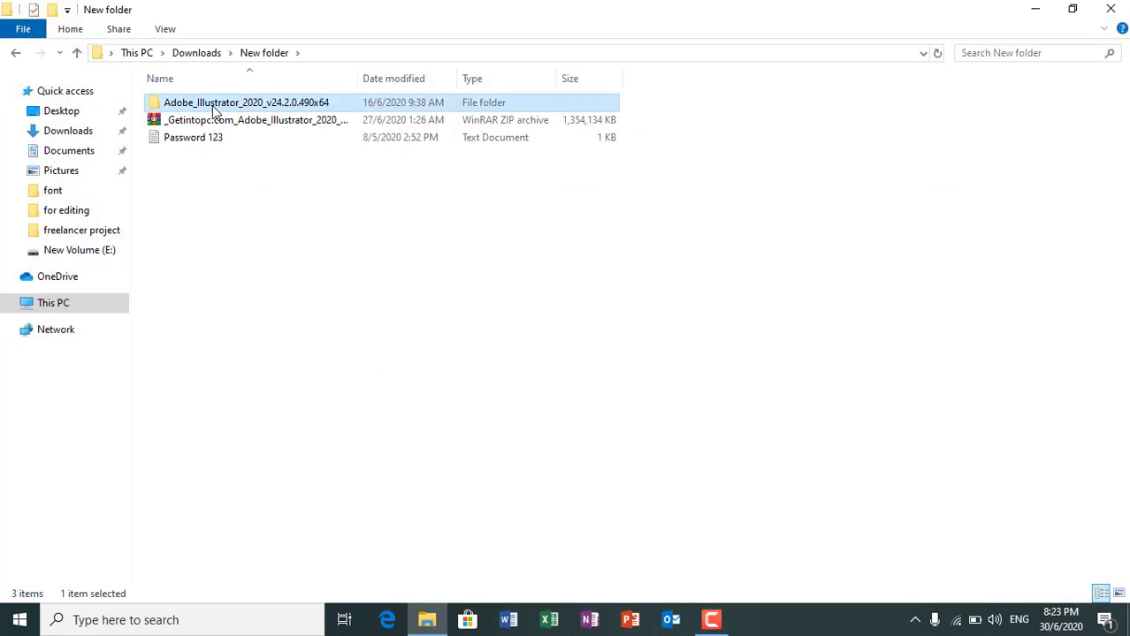
pyautogui.doubleClick(212, 102)
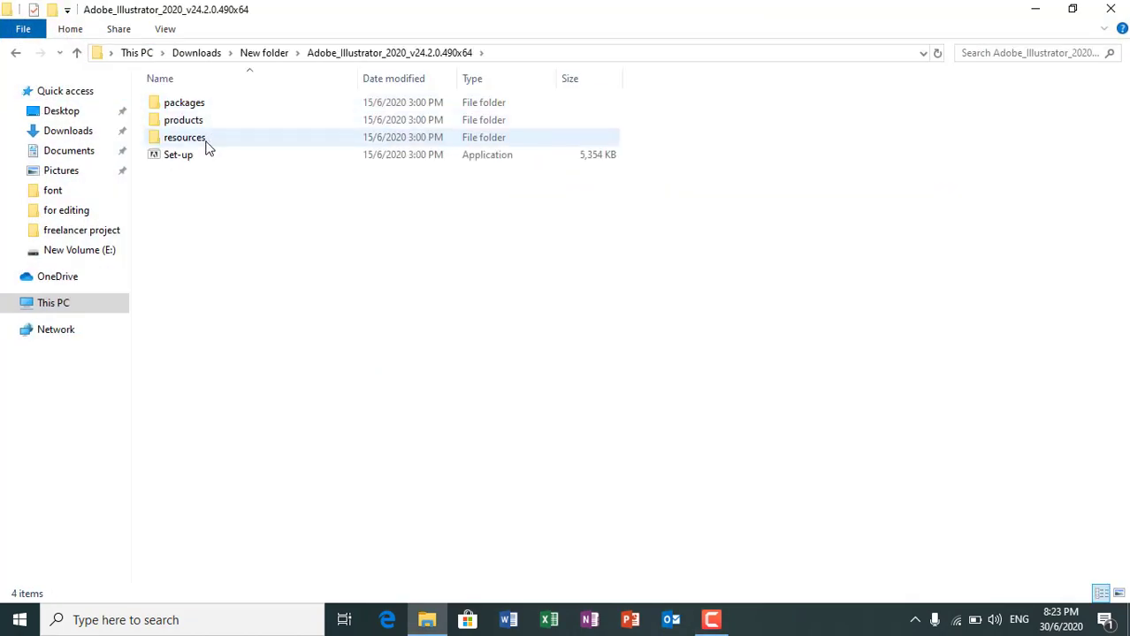
pyautogui.click(201, 155)
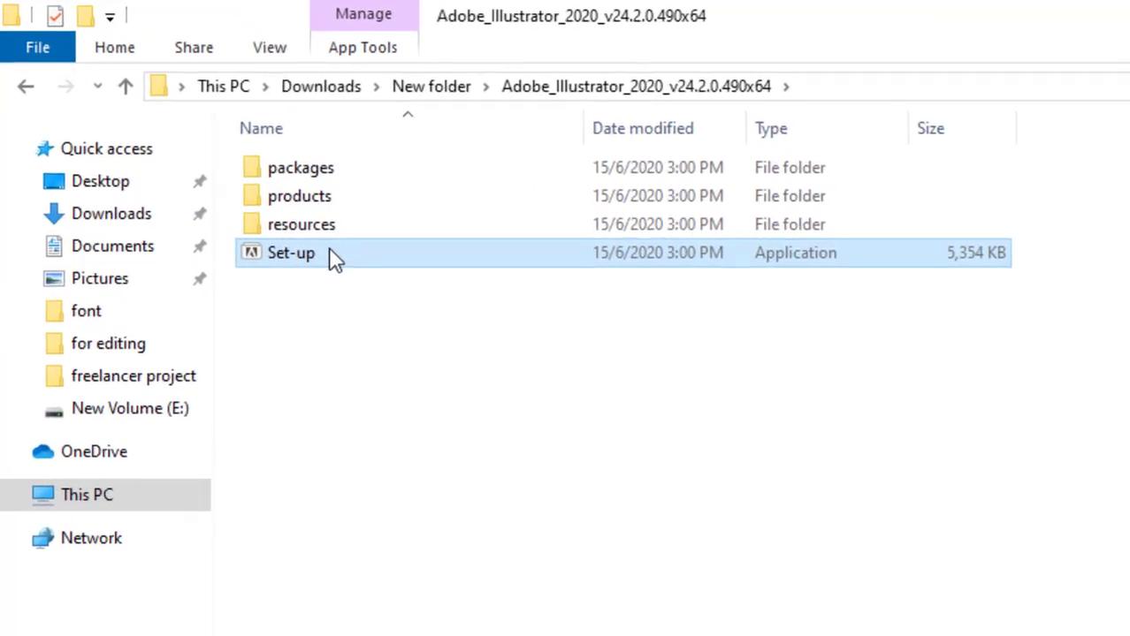
pyautogui.doubleClick(291, 254)
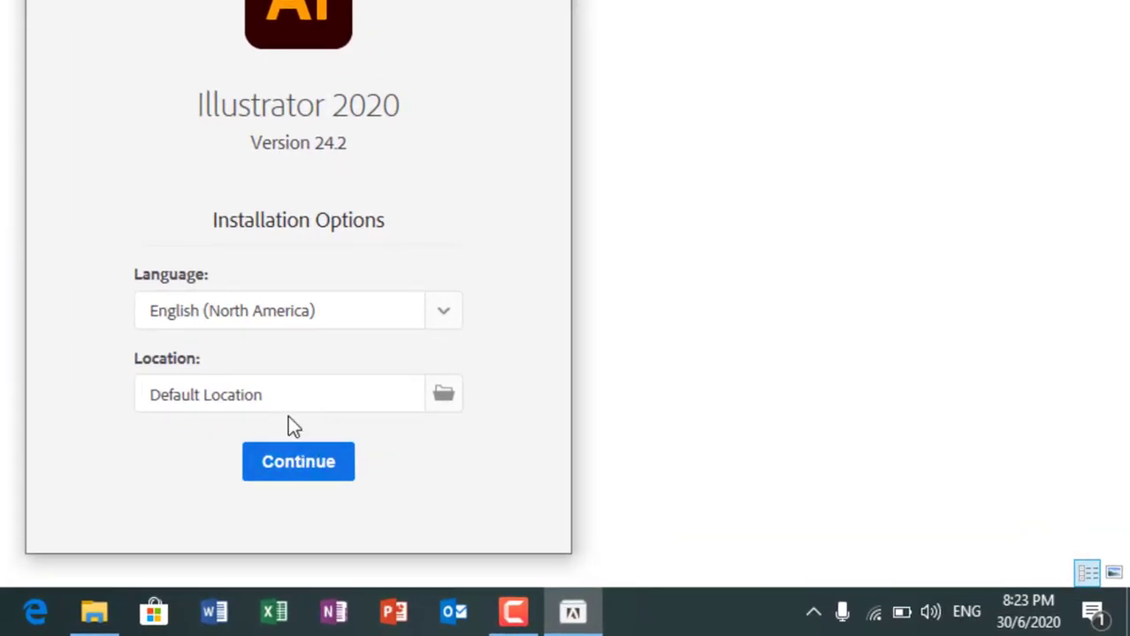
pyautogui.click(302, 465)
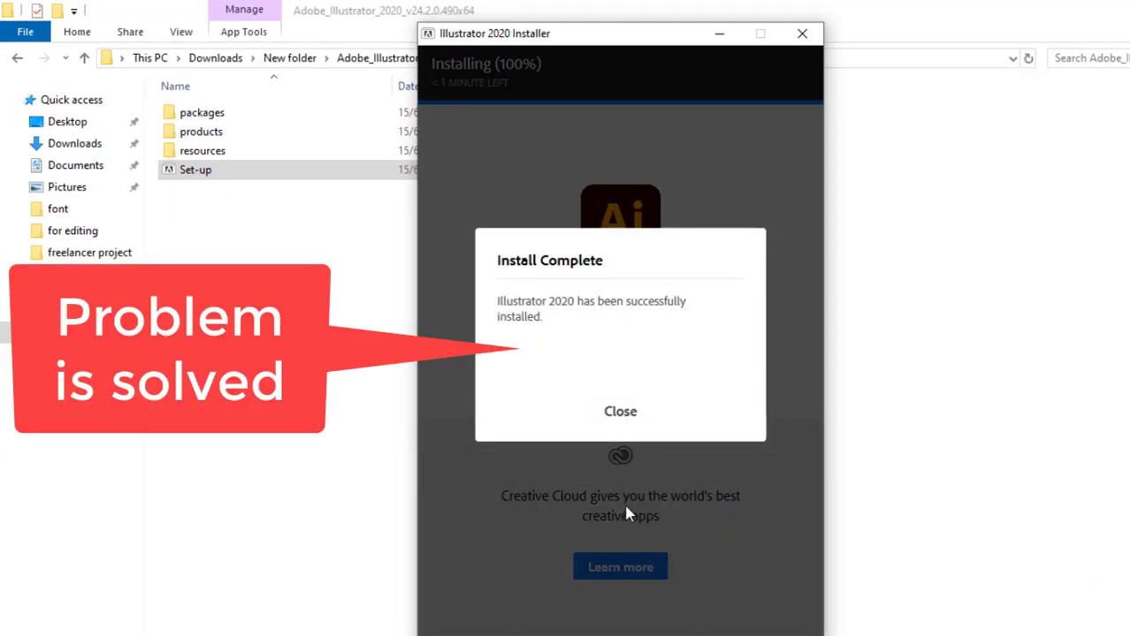
pyautogui.click(626, 423)
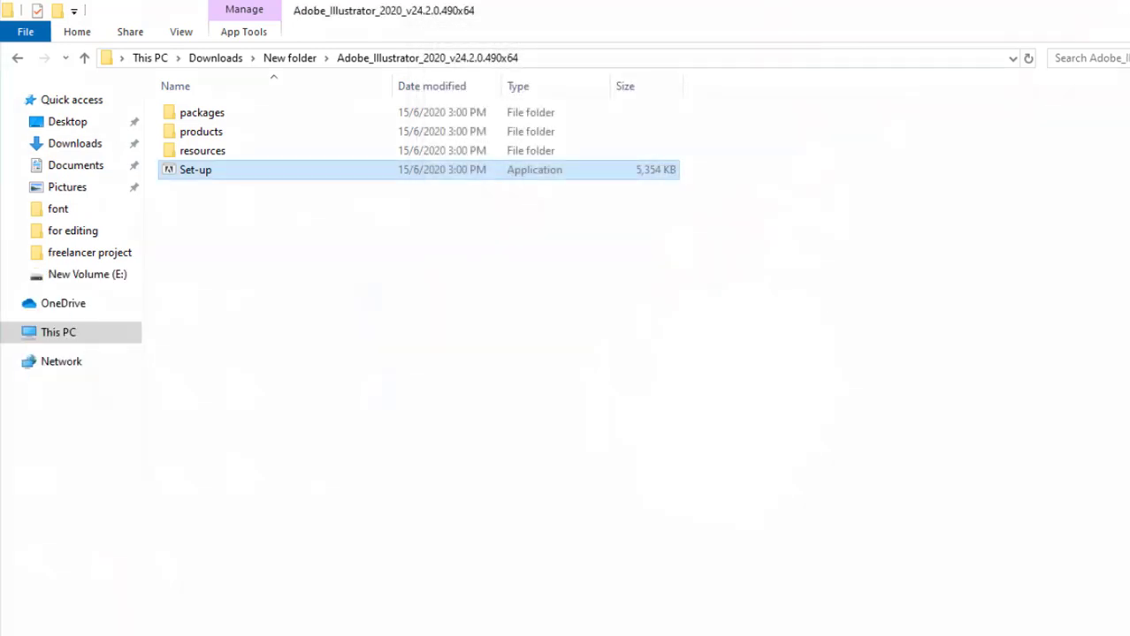
# Close the installer's folder window and refresh the desktop.
pyautogui.click(1127, 11)
pyautogui.rightClick(893, 43)
pyautogui.click(931, 97)
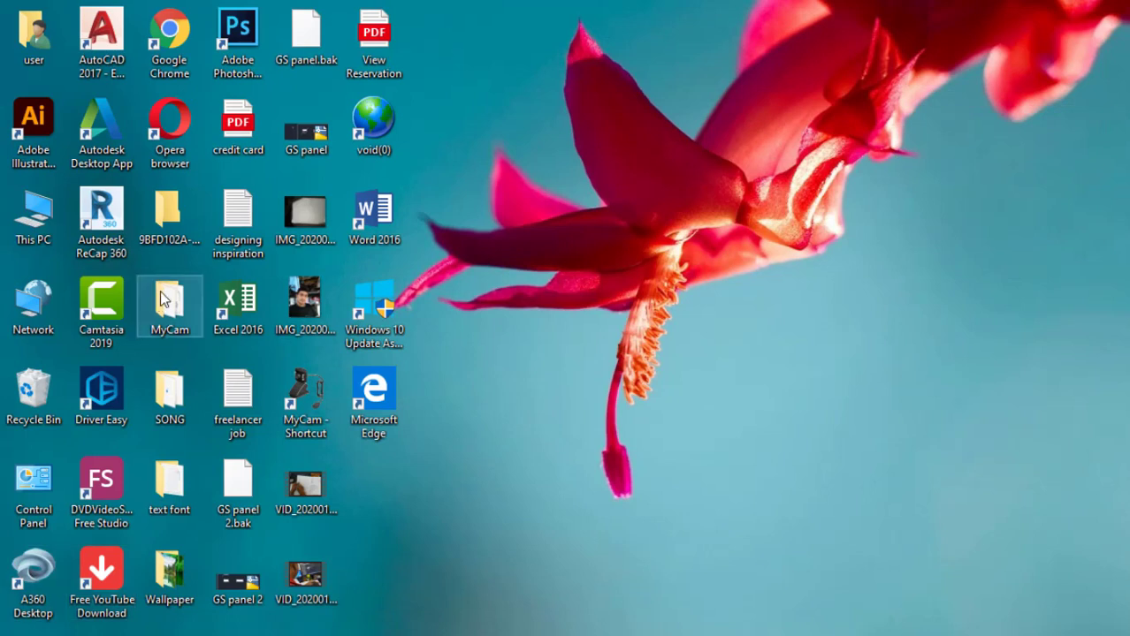